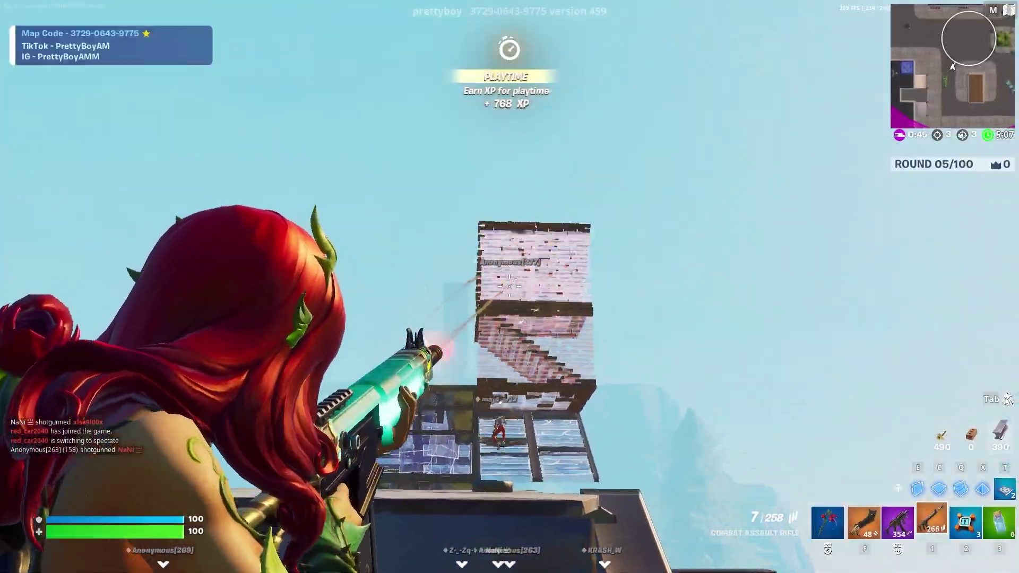
Step: Run forward and climb the built platform, ramps and wall toward the sky
{"action": "key", "text": "w"}
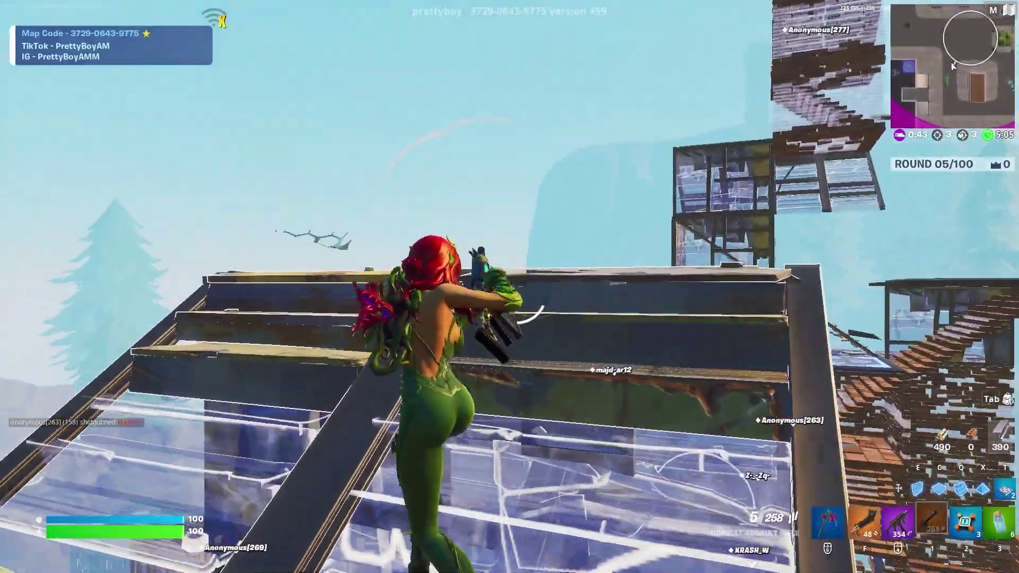
{"action": "key", "text": "w"}
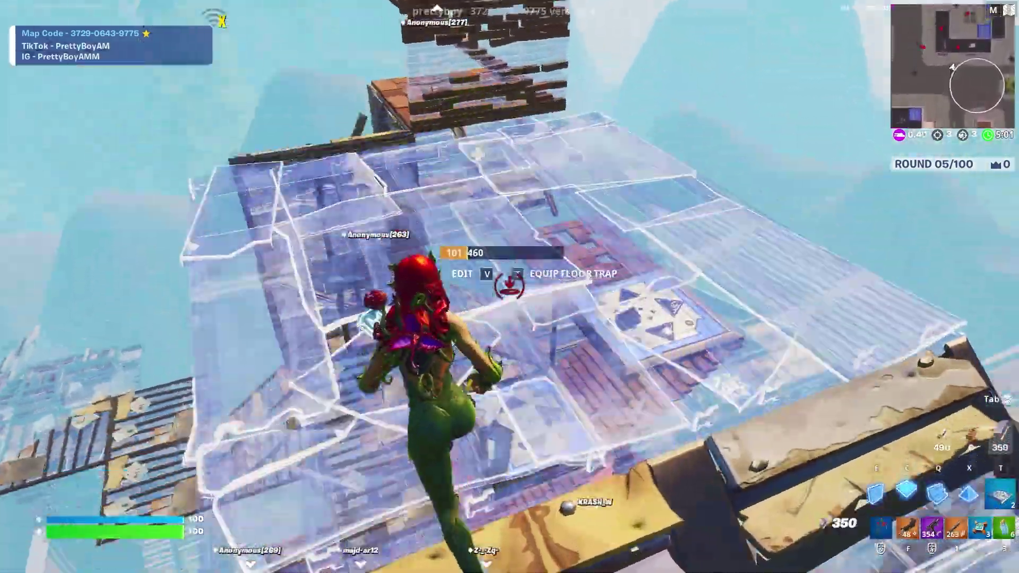
{"action": "key", "text": "w"}
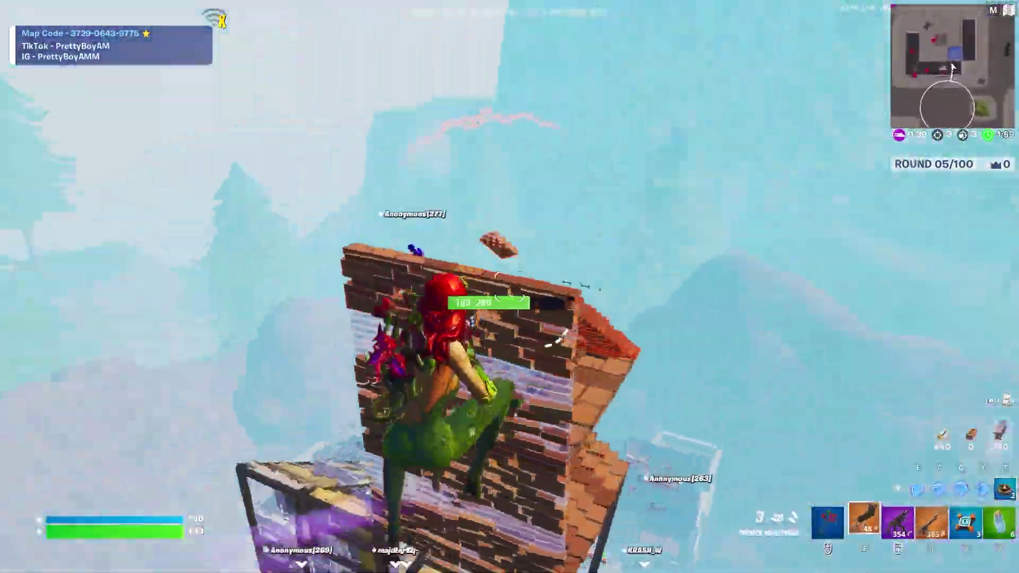
{"action": "key", "text": "1"}
{"action": "key", "text": "w"}
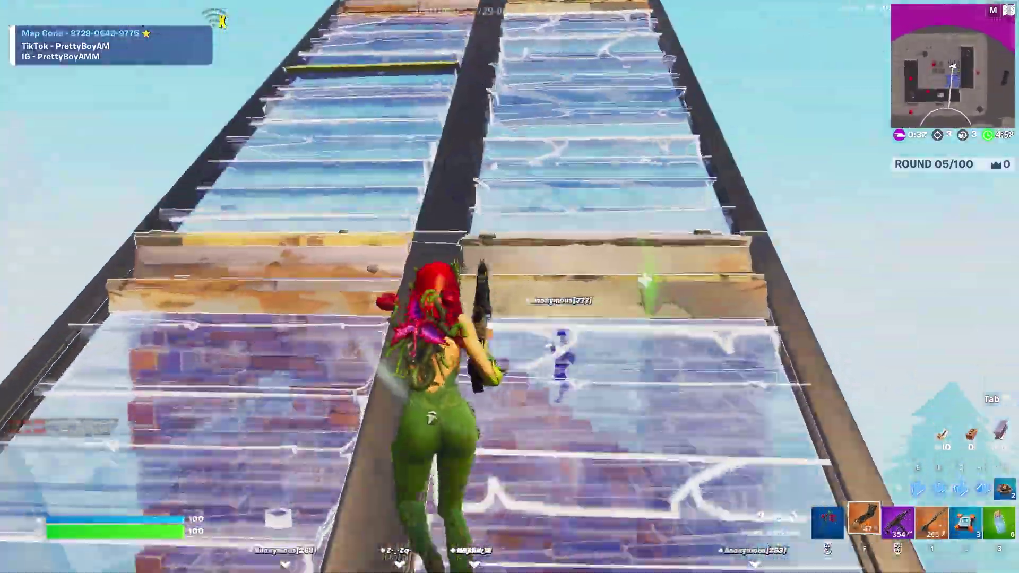
{"action": "key", "text": "w"}
Step: Eliminate the enemy with shotgun then SMG, then keep climbing the glass and brick builds
{"action": "left_click", "coordinate": [509, 287]}
{"action": "key", "text": "2"}
{"action": "left_click", "coordinate": [509, 287]}
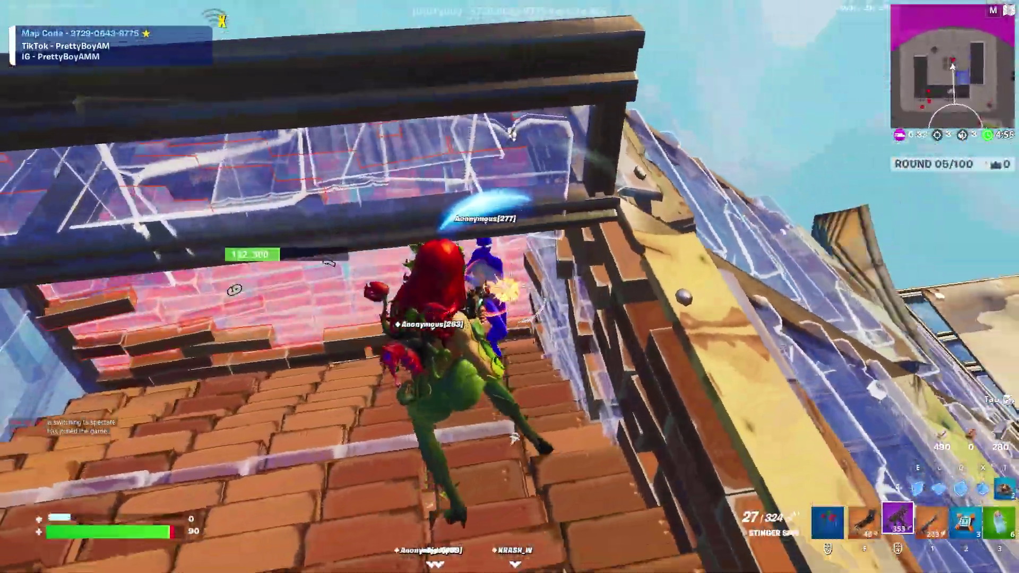
{"action": "key", "text": "w"}
{"action": "key", "text": "f"}
{"action": "key", "text": "w"}
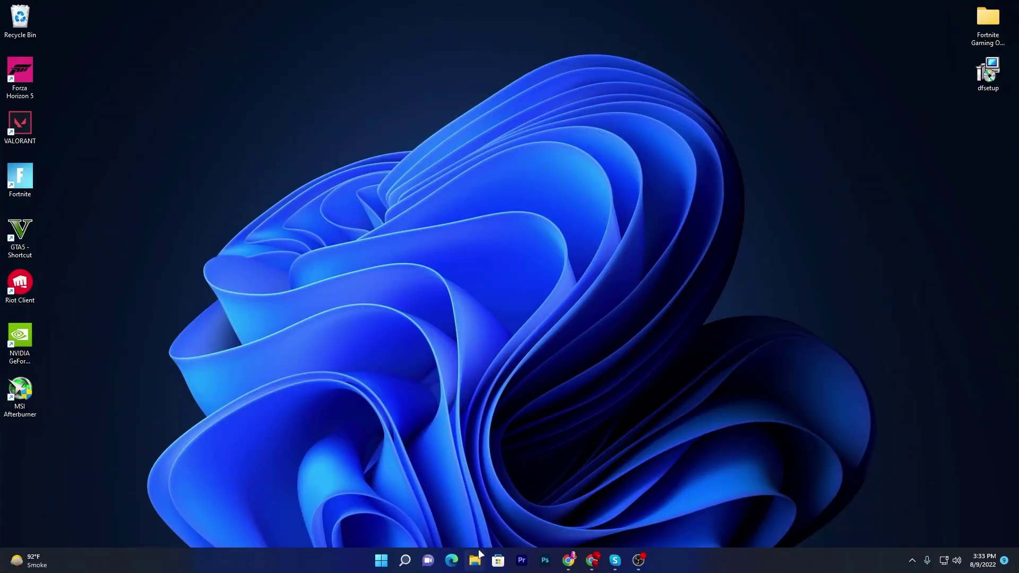
Step: Open Local Disk (C:) Properties from This PC and launch Disk Cleanup for drive C:
{"action": "left_click", "coordinate": [479, 553]}
{"action": "left_click", "coordinate": [255, 349]}
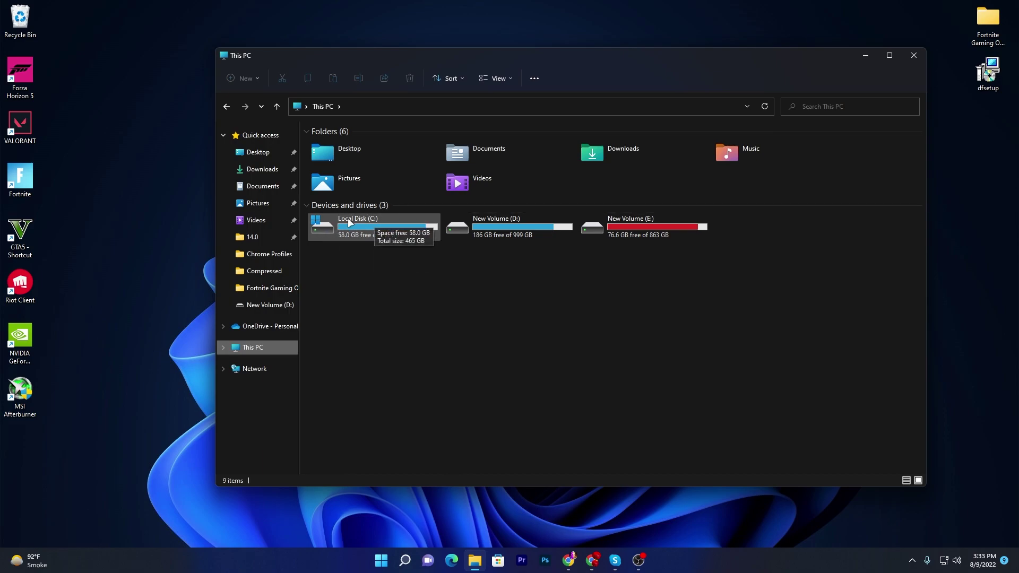
{"action": "right_click", "coordinate": [364, 227]}
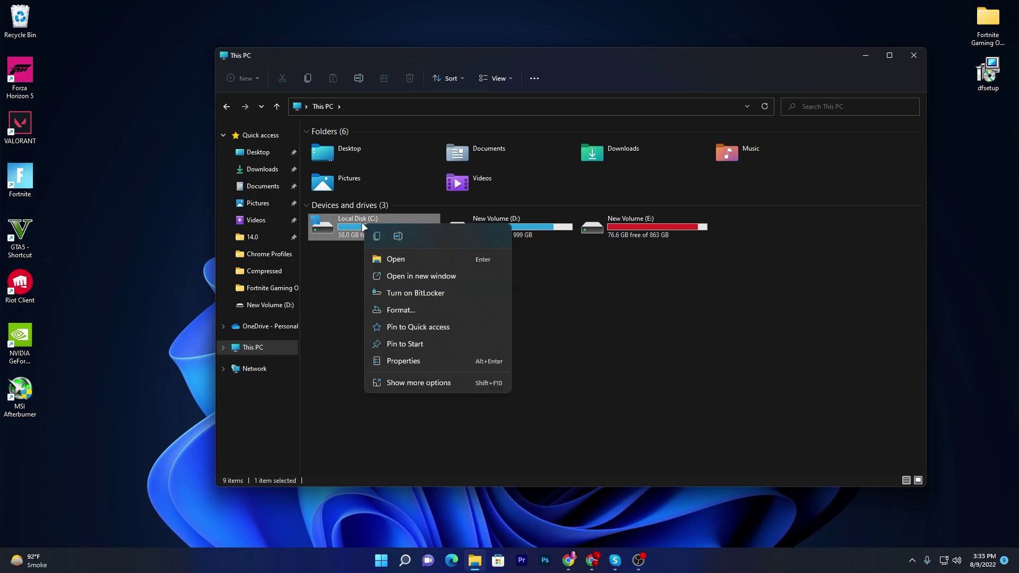
{"action": "left_click", "coordinate": [411, 381]}
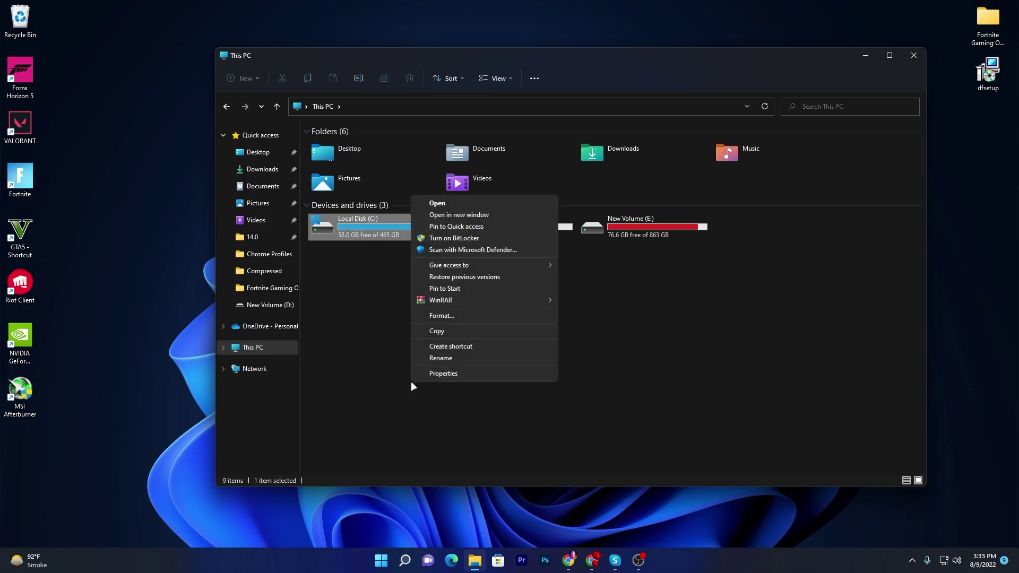
{"action": "left_click", "coordinate": [441, 374]}
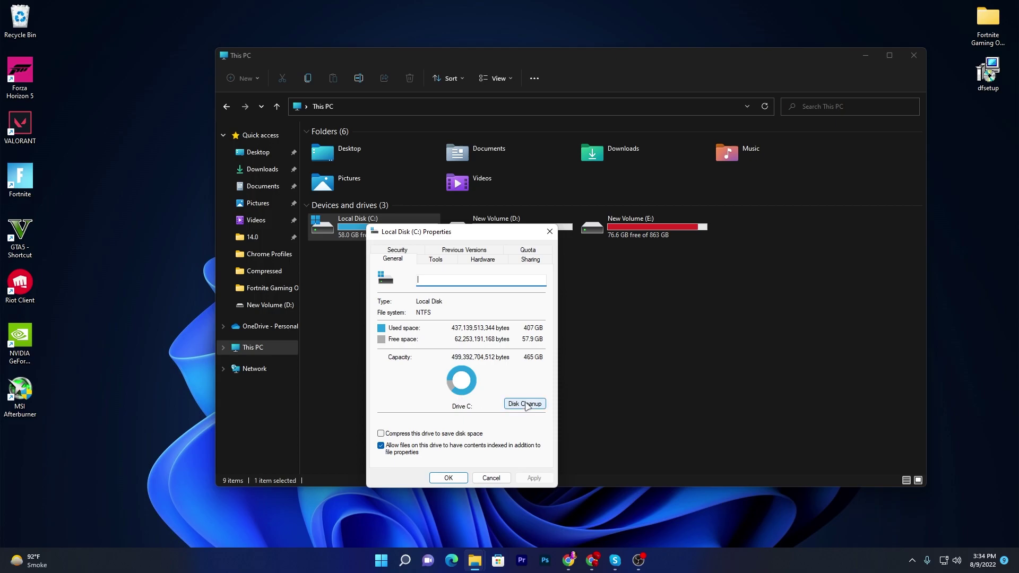
{"action": "left_click", "coordinate": [534, 404]}
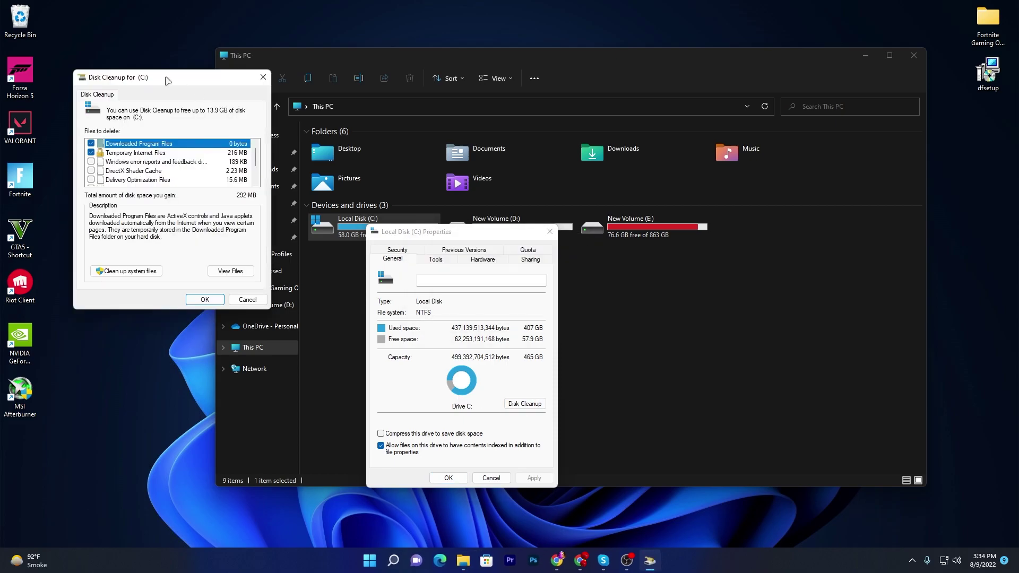
Step: Delete Windows error reports, DirectX Shader Cache, Delivery Optimization Files, Recycle Bin and Temporary files
{"action": "left_click_drag", "start_coordinate": [168, 81], "coordinate": [464, 221]}
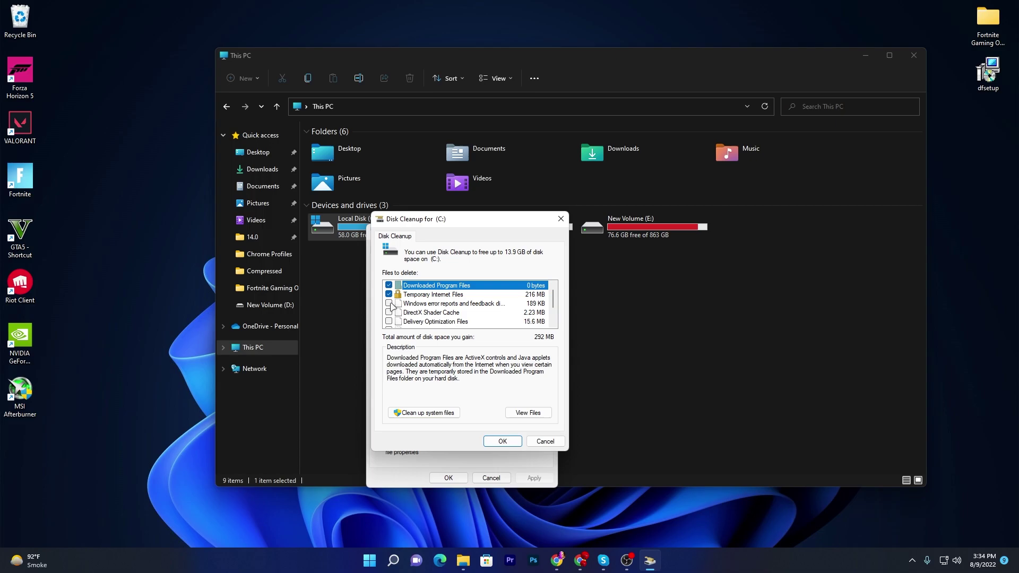
{"action": "left_click", "coordinate": [390, 303]}
{"action": "left_click", "coordinate": [389, 312]}
{"action": "scroll", "coordinate": [419, 308], "scroll_direction": "down", "scroll_amount": 1}
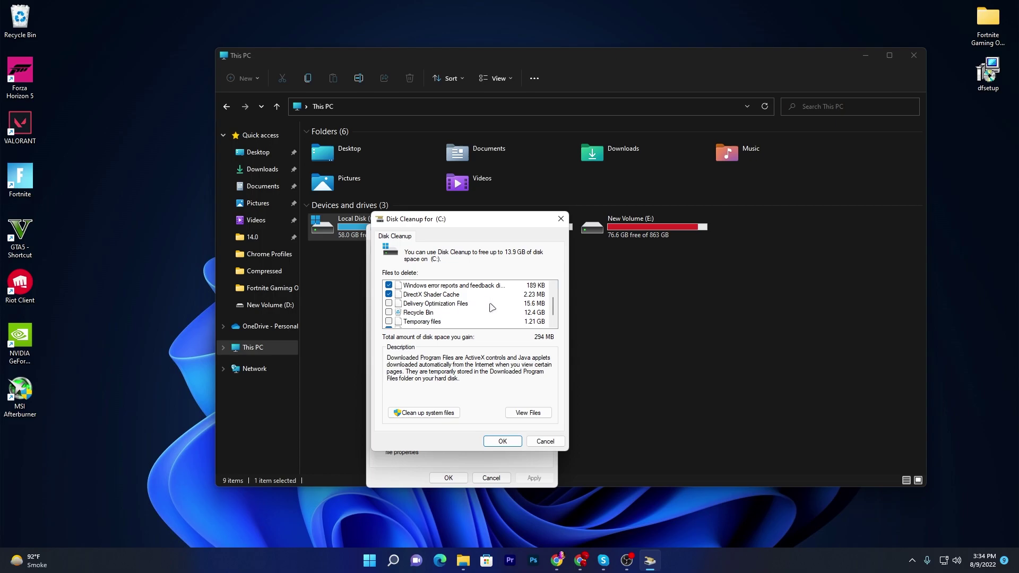
{"action": "left_click", "coordinate": [389, 304]}
{"action": "left_click", "coordinate": [390, 313]}
{"action": "scroll", "coordinate": [478, 316], "scroll_direction": "down", "scroll_amount": 1}
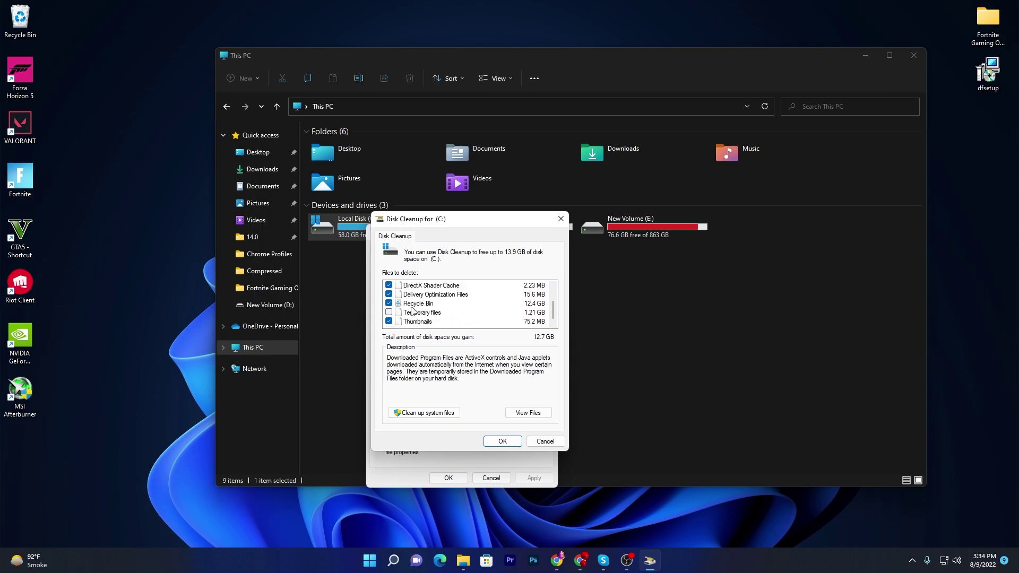
{"action": "left_click", "coordinate": [389, 313]}
{"action": "left_click", "coordinate": [502, 441]}
{"action": "left_click", "coordinate": [529, 288]}
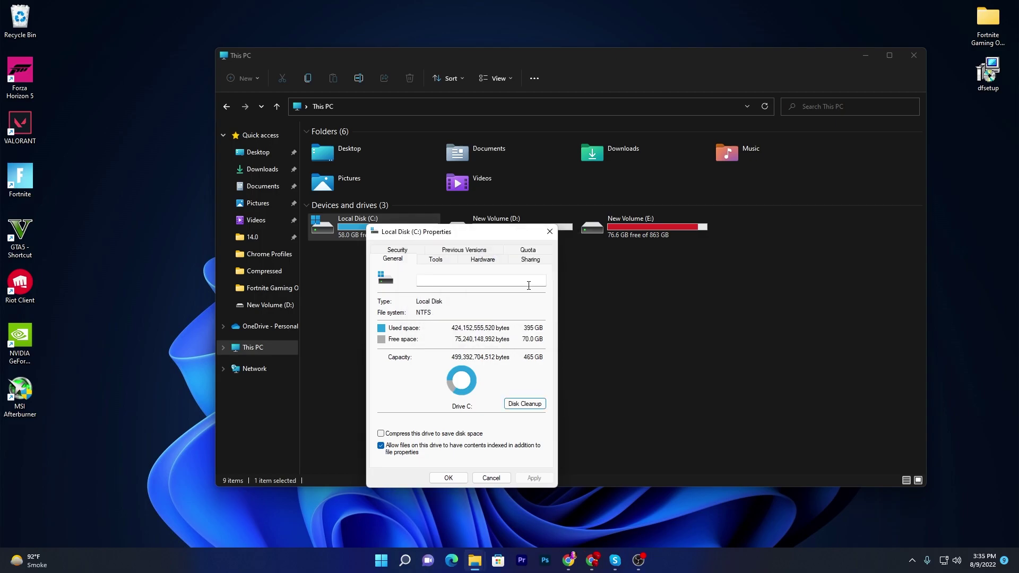
Step: Rerun Disk Cleanup with system files, checking Windows Update Cleanup and Windows upgrade log files
{"action": "left_click", "coordinate": [524, 404]}
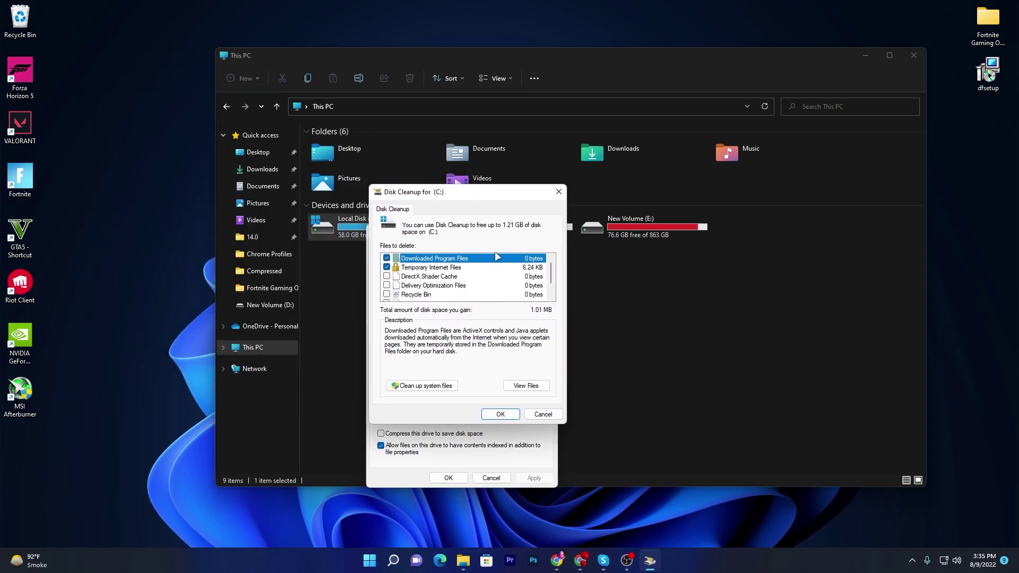
{"action": "left_click", "coordinate": [423, 387]}
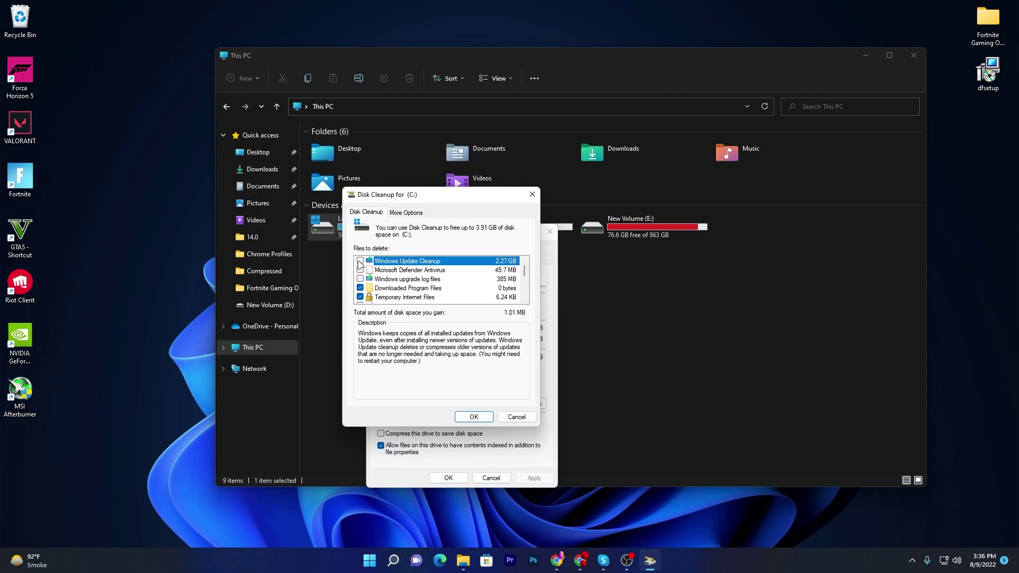
{"action": "left_click", "coordinate": [360, 261]}
{"action": "left_click", "coordinate": [361, 279]}
{"action": "scroll", "coordinate": [430, 287], "scroll_direction": "down", "scroll_amount": 3}
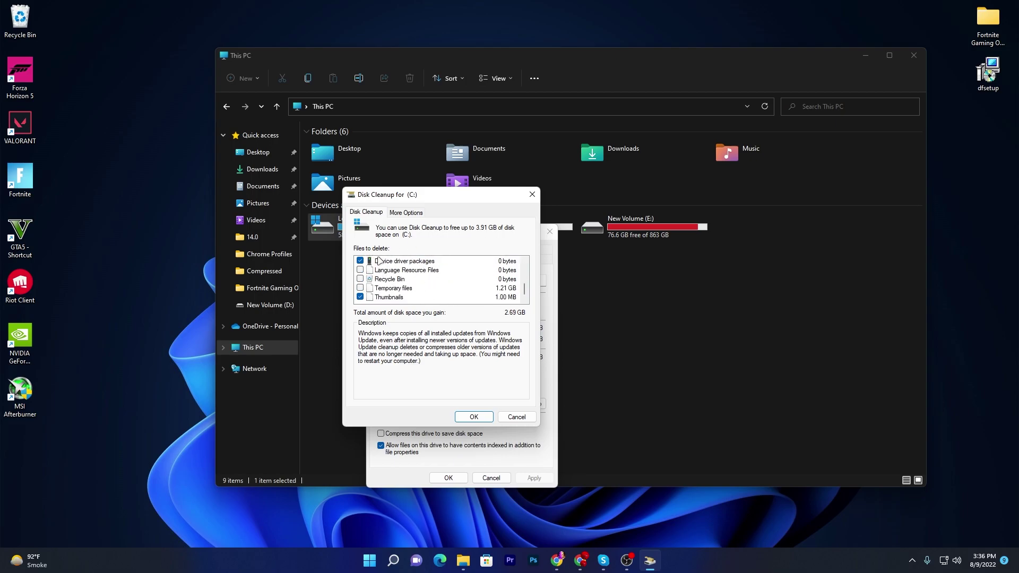
{"action": "scroll", "coordinate": [430, 284], "scroll_direction": "up", "scroll_amount": 1}
Step: Confirm permanently deleting the 2.69 GB of selected system files
{"action": "left_click", "coordinate": [480, 417]}
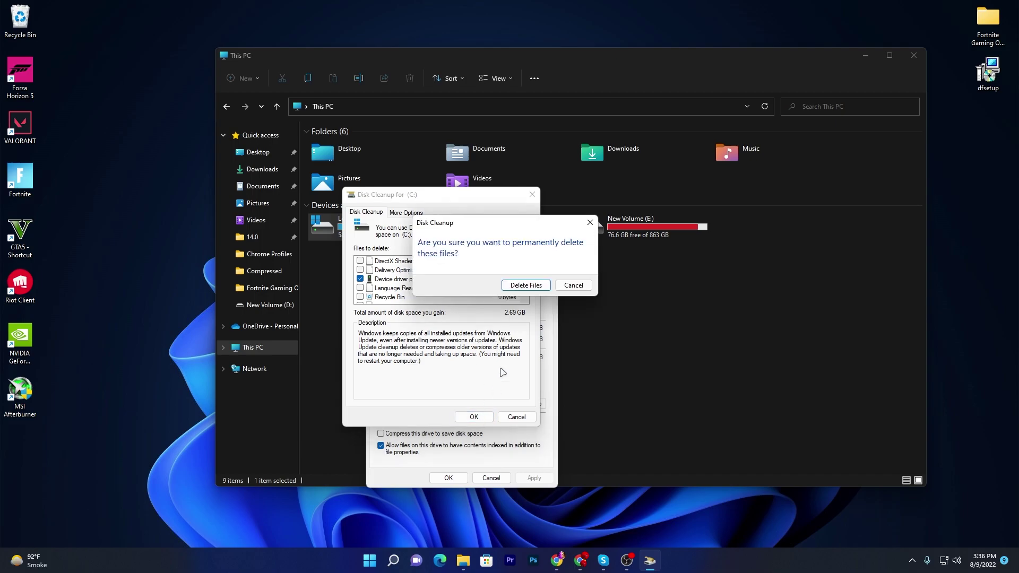
{"action": "left_click", "coordinate": [526, 286]}
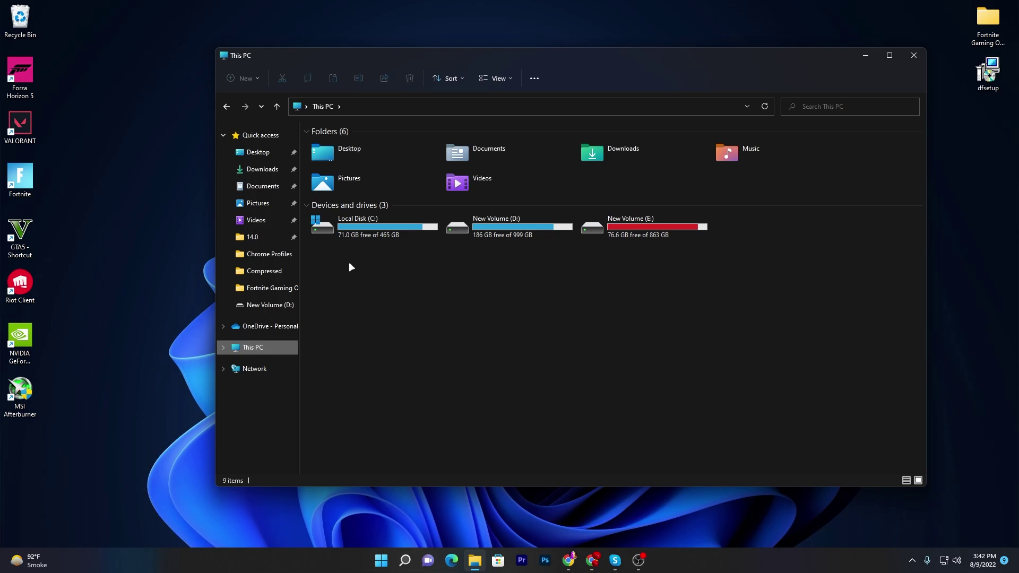
Step: Open Optimize Drives from the C: Tools tab, review drives D: and E:, then close it
{"action": "right_click", "coordinate": [359, 225]}
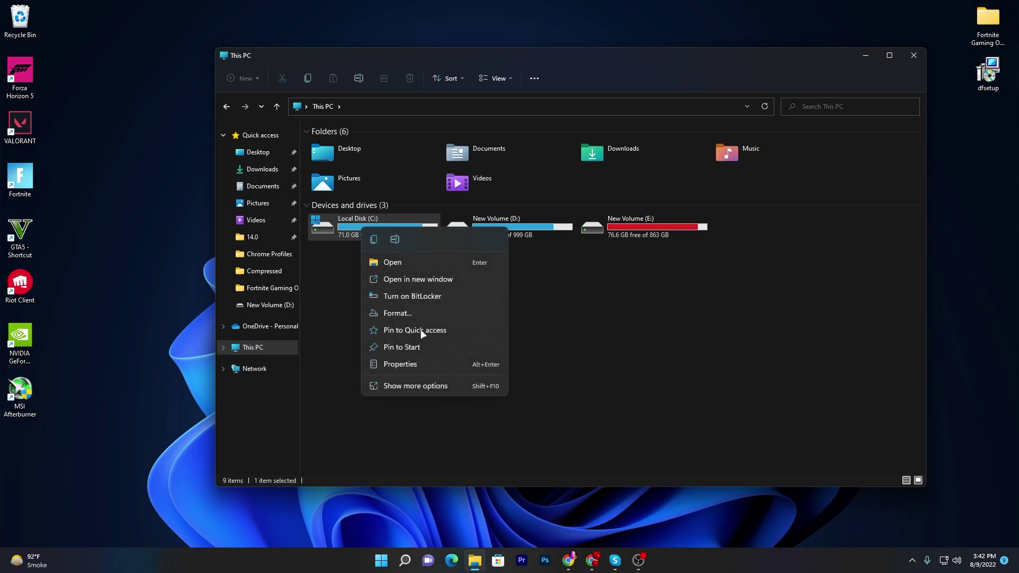
{"action": "left_click", "coordinate": [406, 366]}
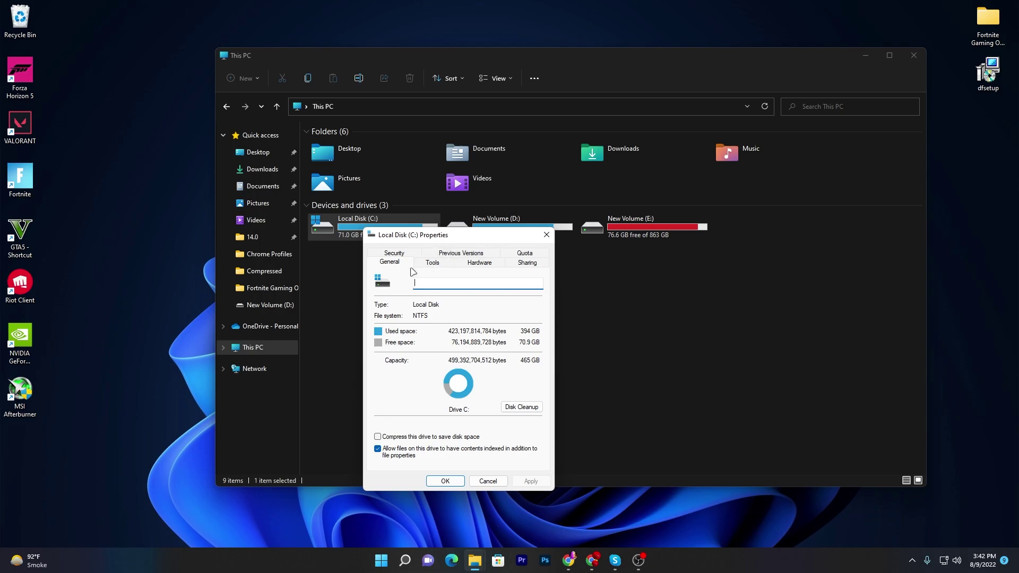
{"action": "left_click", "coordinate": [432, 263]}
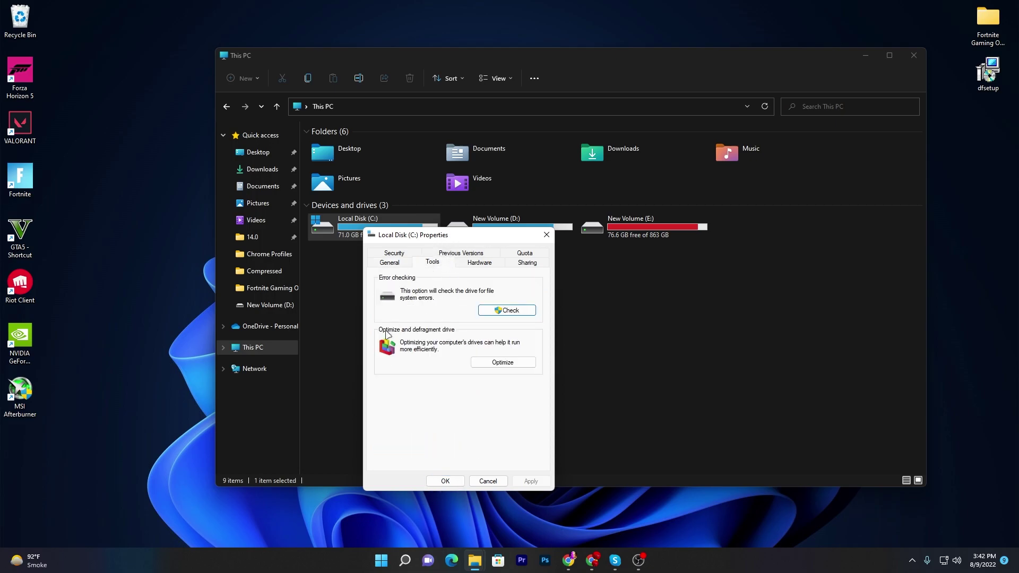
{"action": "left_click", "coordinate": [491, 363]}
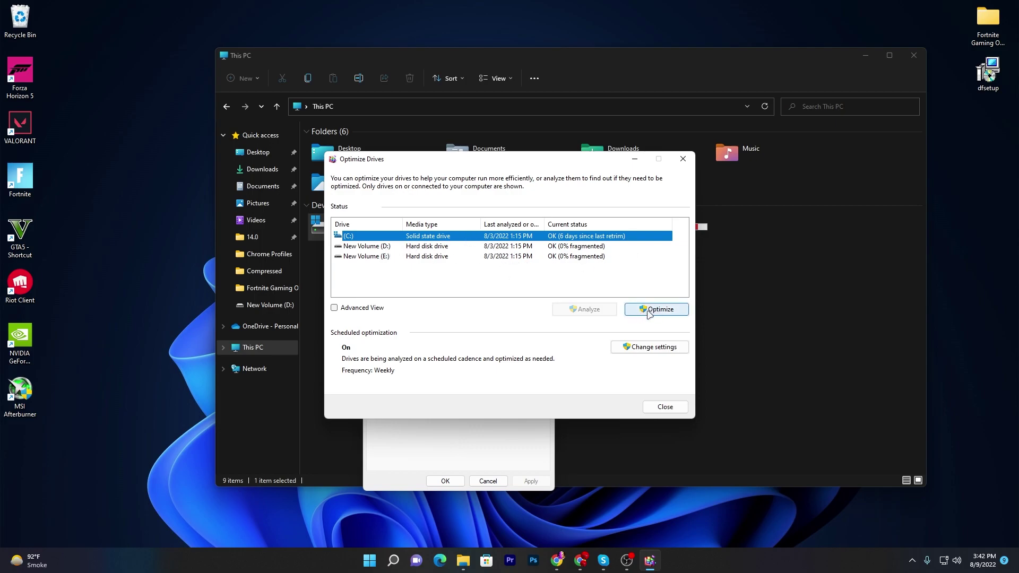
{"action": "left_click", "coordinate": [378, 246]}
{"action": "left_click", "coordinate": [377, 256]}
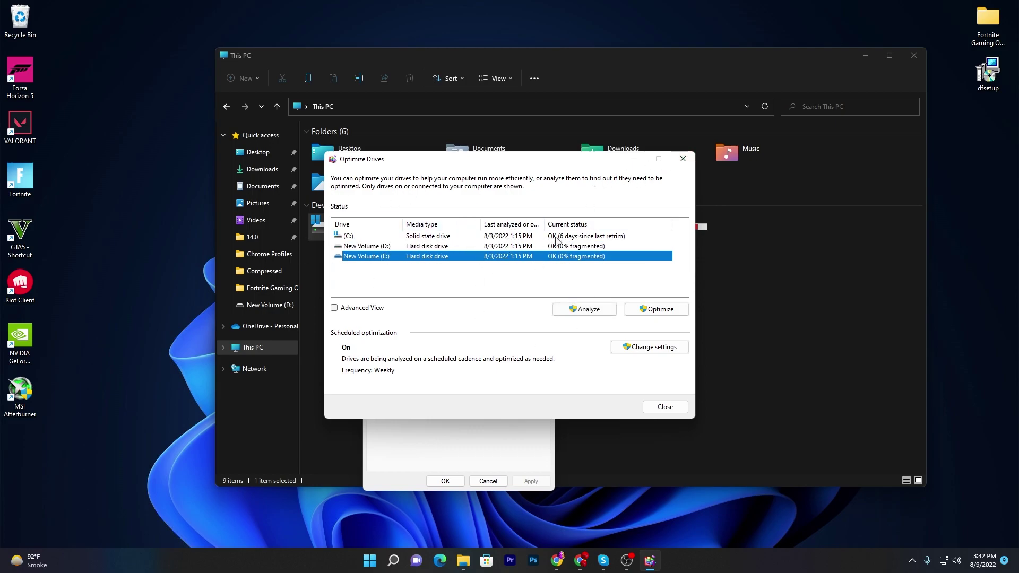
{"action": "left_click", "coordinate": [683, 159]}
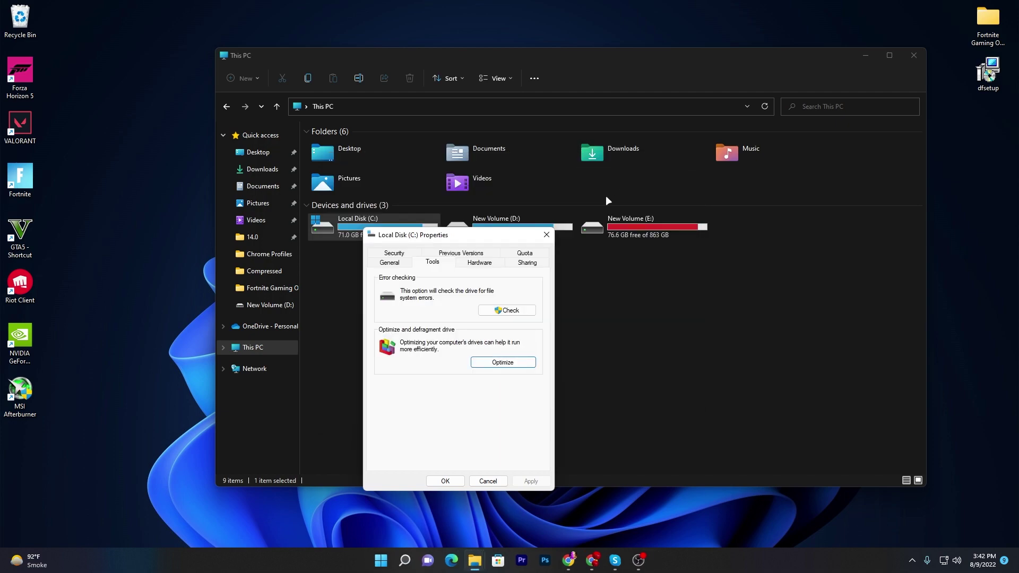
Step: Close the Local Disk (C:) Properties dialog
{"action": "left_click", "coordinate": [547, 234]}
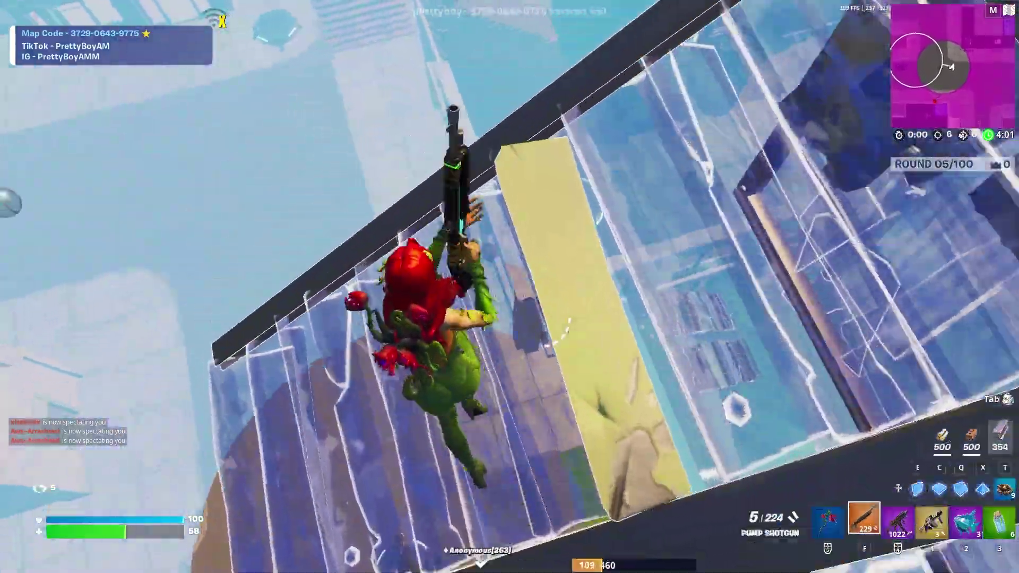